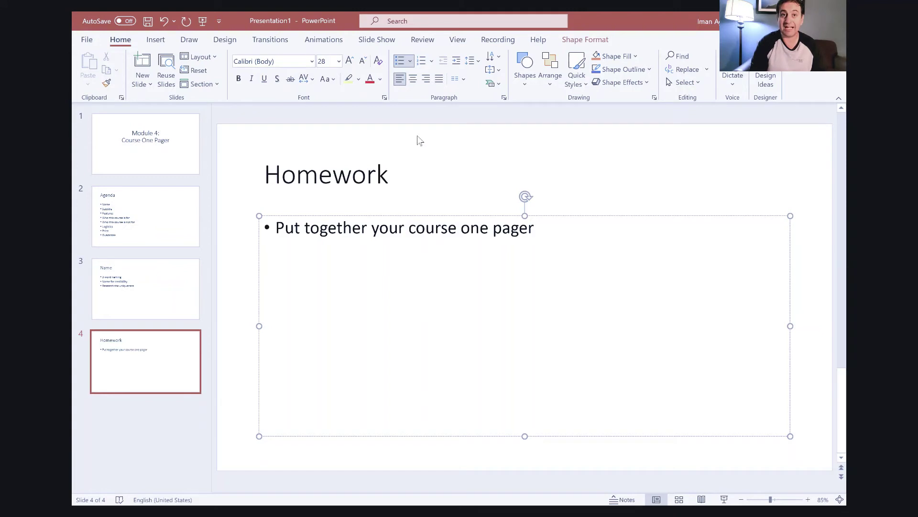
- Bring up the Agenda slide listing Name, Subtitle, Features, audience, Logistics, Price and Guarantee
{"action": "left_click", "coordinate": [181, 221]}
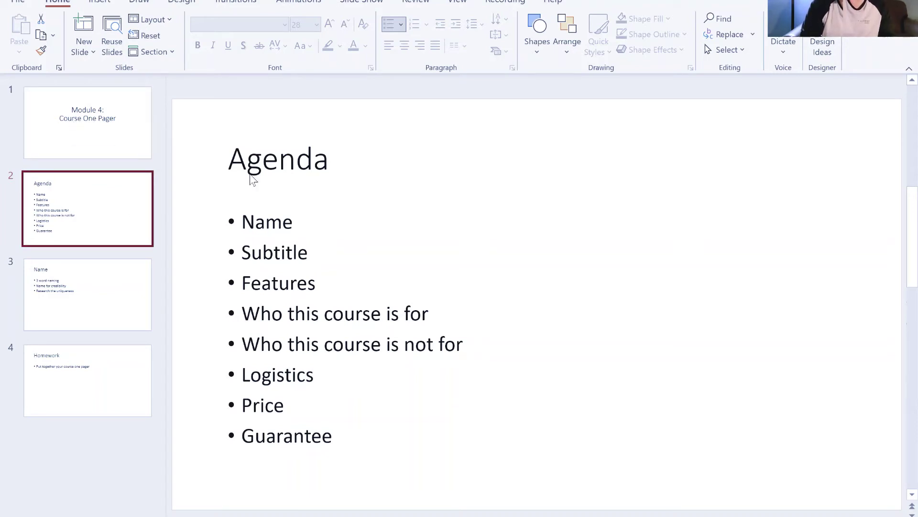
- Return to the 'Module 4: Course One Pager' title slide and show the Design themes
{"action": "left_click", "coordinate": [115, 154]}
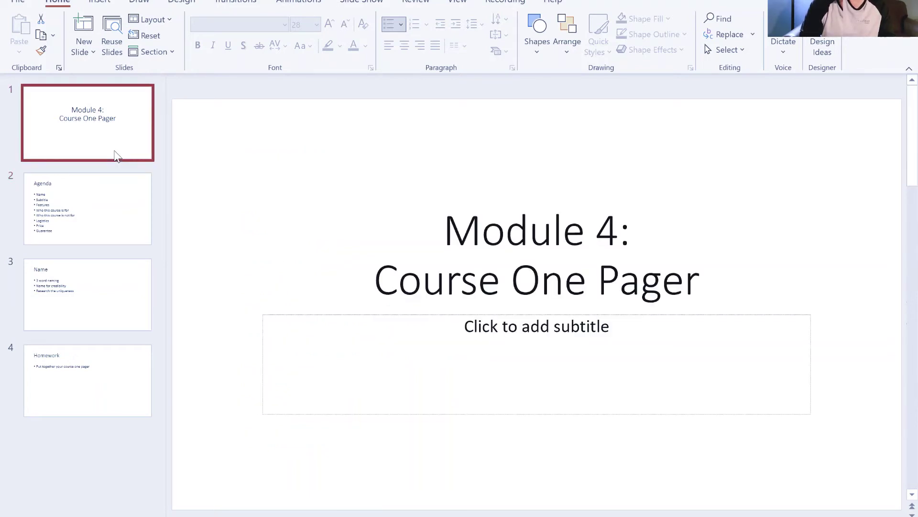
{"action": "left_click", "coordinate": [176, 6]}
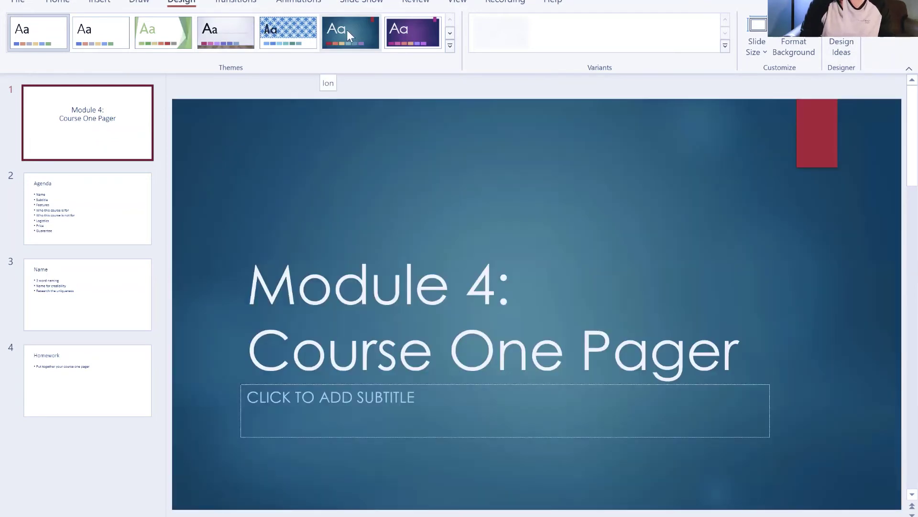
- Apply the blue Ion theme variant and a curved-wave Designer layout to the title slide
{"action": "left_click", "coordinate": [347, 29]}
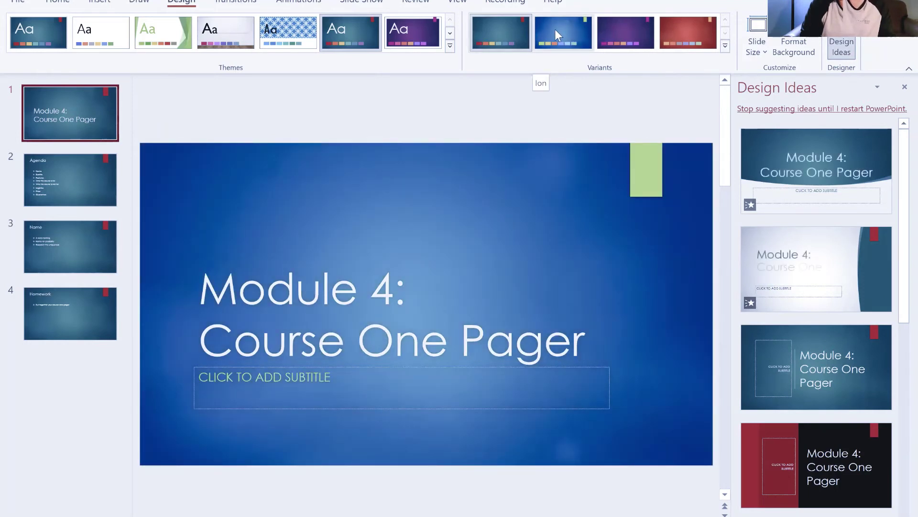
{"action": "left_click", "coordinate": [554, 29]}
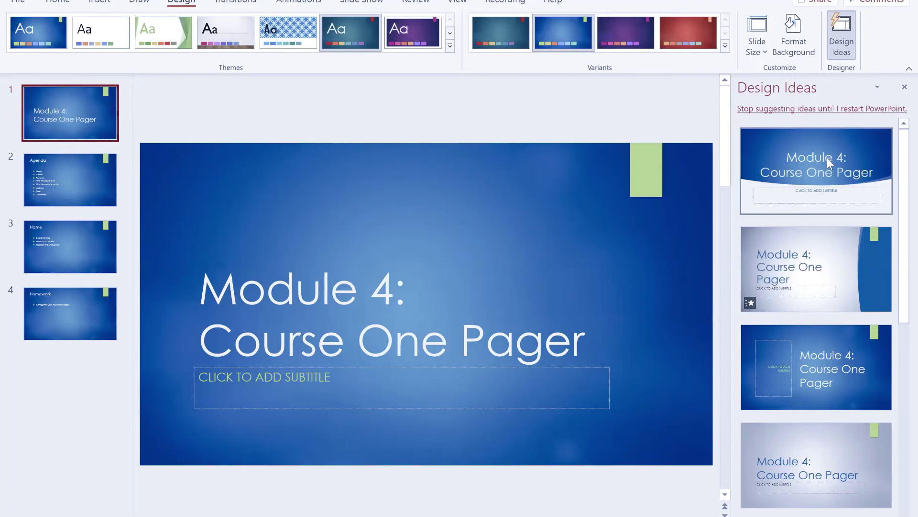
{"action": "left_click", "coordinate": [827, 158]}
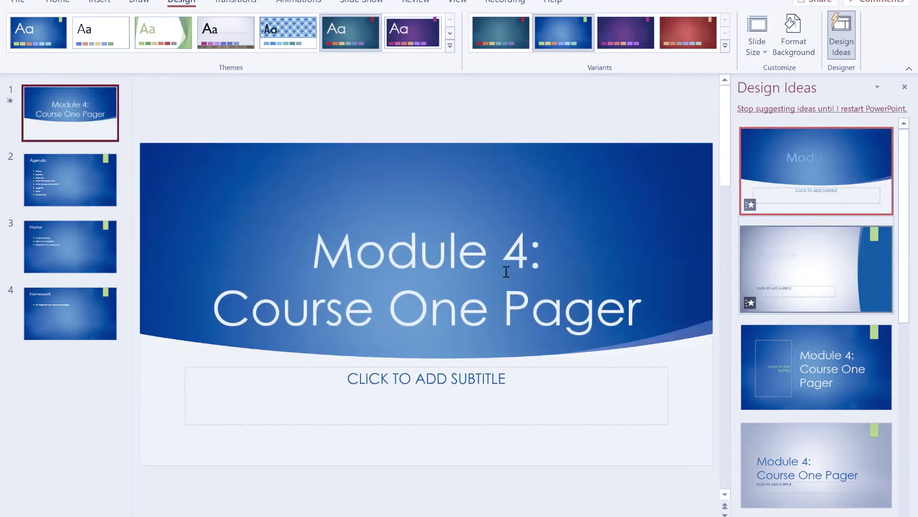
{"action": "left_click", "coordinate": [50, 180]}
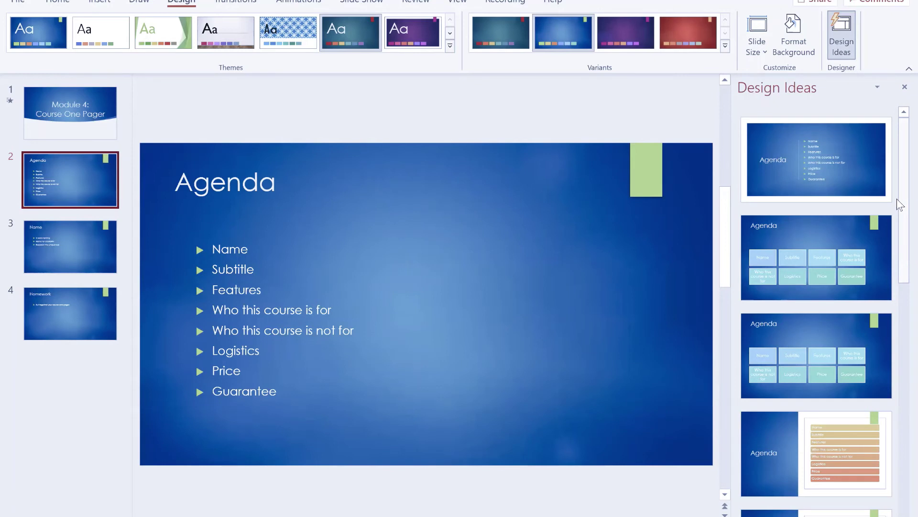
- Restyle the Agenda bullets as a Lined List SmartArt with dividers, then select the graphic
{"action": "left_click_drag", "start_coordinate": [897, 198], "coordinate": [897, 418]}
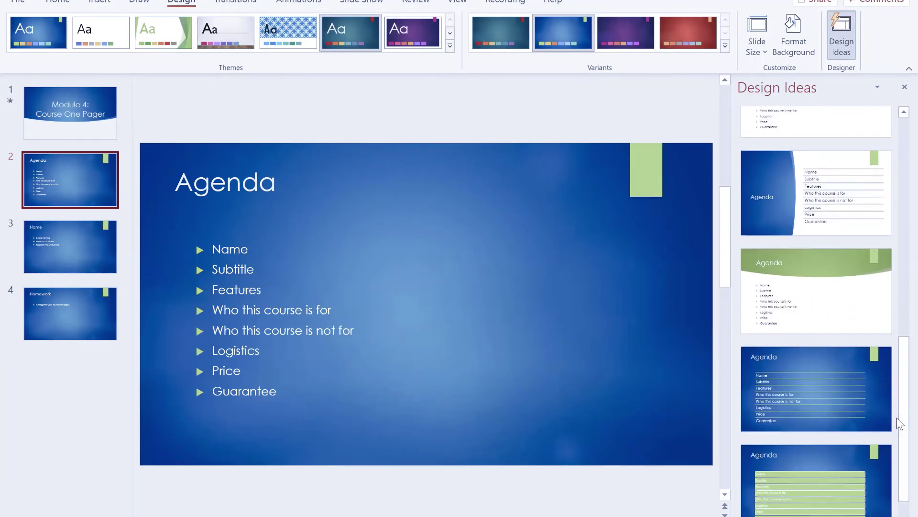
{"action": "left_click", "coordinate": [797, 375]}
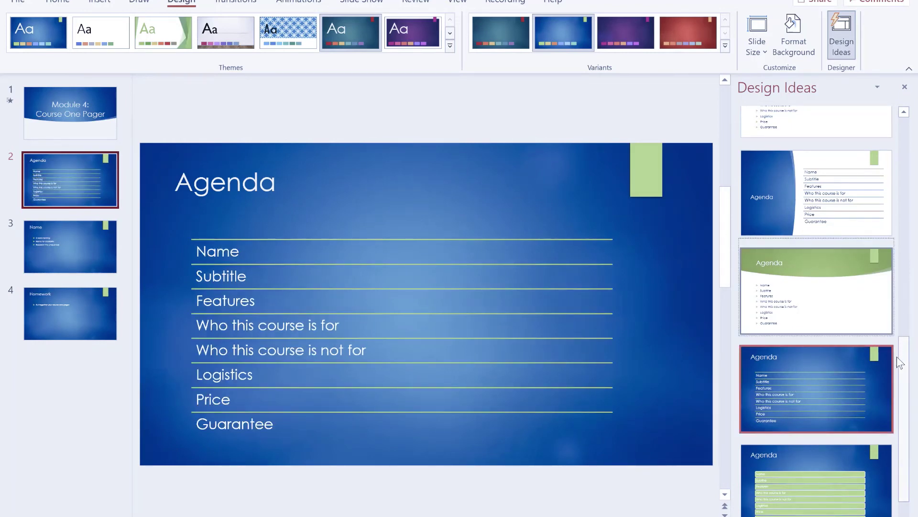
{"action": "scroll", "coordinate": [897, 361], "scroll_direction": "down", "scroll_amount": 2}
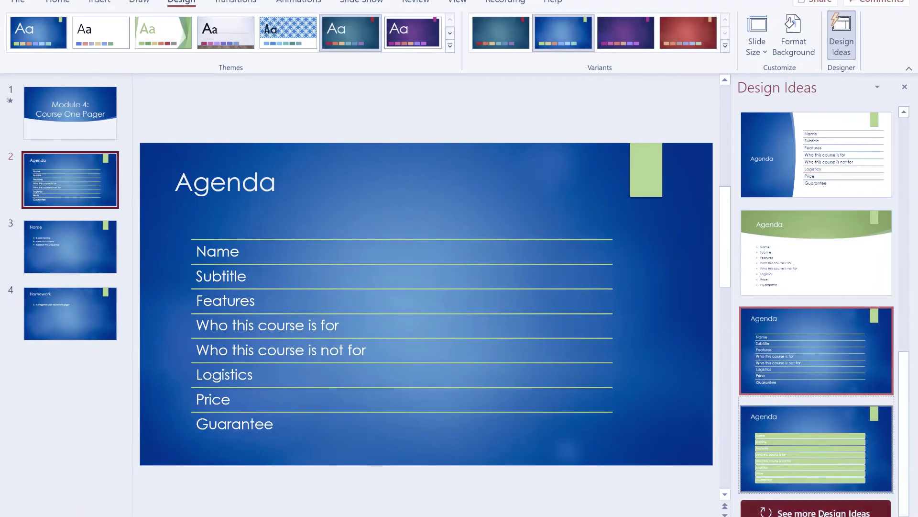
{"action": "left_click", "coordinate": [824, 512]}
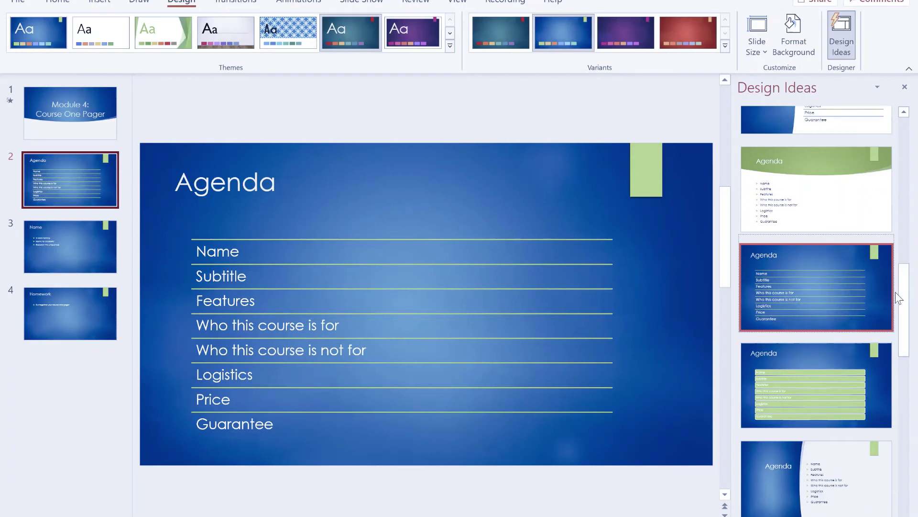
{"action": "left_click_drag", "start_coordinate": [898, 295], "coordinate": [897, 489]}
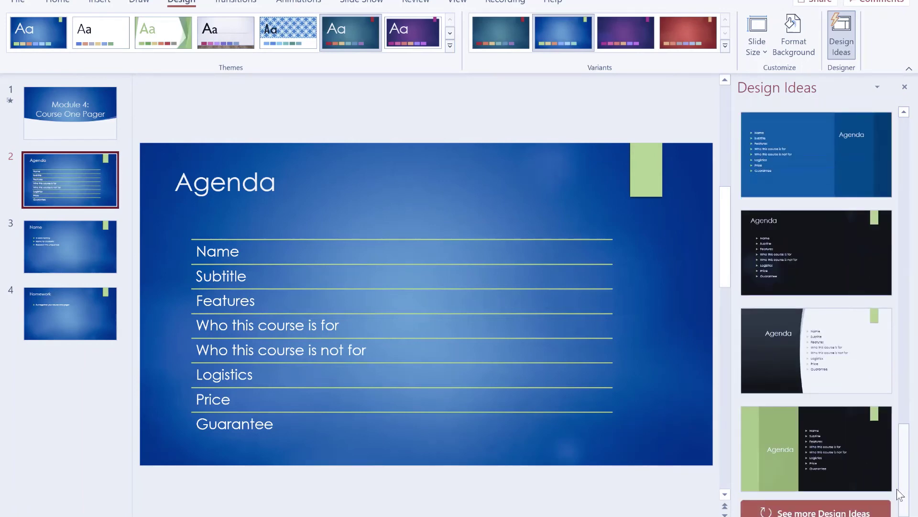
{"action": "left_click", "coordinate": [342, 325]}
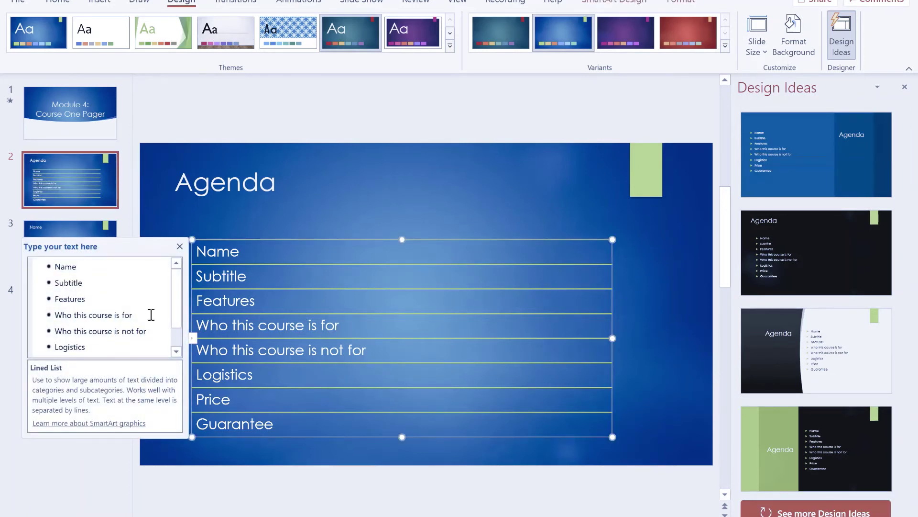
- Delete the 'Who this course is for' and 'not for' entries, leaving six Agenda items
{"action": "left_click", "coordinate": [135, 315]}
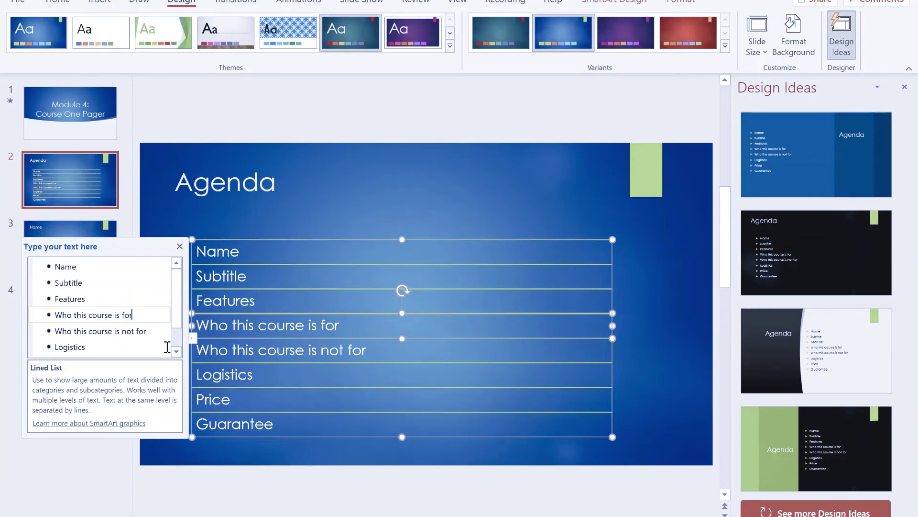
{"action": "key", "text": "Down"}
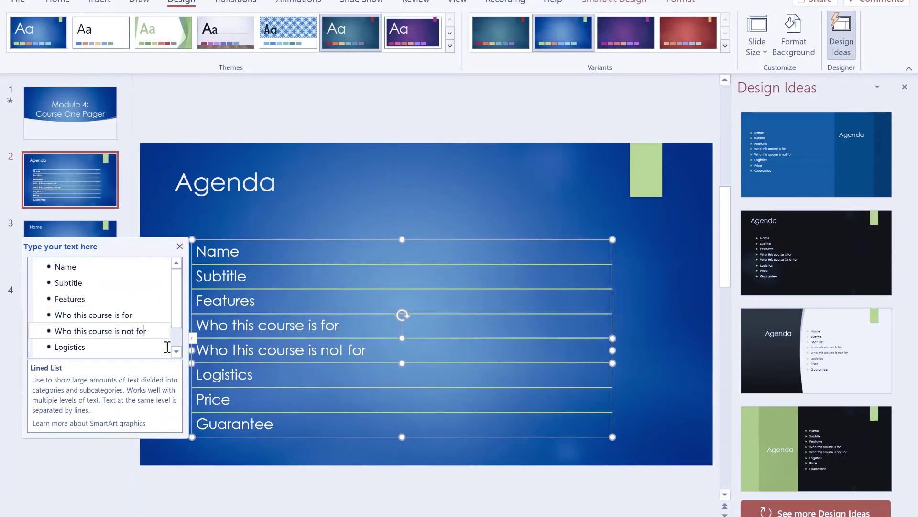
{"action": "key", "text": "shift+Up"}
{"action": "key", "text": "shift+Left"}
{"action": "key", "text": "shift+Left"}
{"action": "key", "text": "shift+Left"}
{"action": "key", "text": "shift+Left"}
{"action": "key", "text": "shift+Left"}
{"action": "key", "text": "shift+Left"}
{"action": "key", "text": "shift+Left"}
{"action": "key", "text": "shift+Left"}
{"action": "key", "text": "shift+Left"}
{"action": "key", "text": "shift+Left"}
{"action": "key", "text": "shift+Left"}
{"action": "key", "text": "shift+Left"}
{"action": "key", "text": "shift+Left"}
{"action": "key", "text": "shift+Left"}
{"action": "key", "text": "shift+Left"}
{"action": "key", "text": "shift+Left"}
{"action": "key", "text": "shift+Left"}
{"action": "key", "text": "shift+Left"}
{"action": "key", "text": "shift+Left"}
{"action": "key", "text": "shift+Left"}
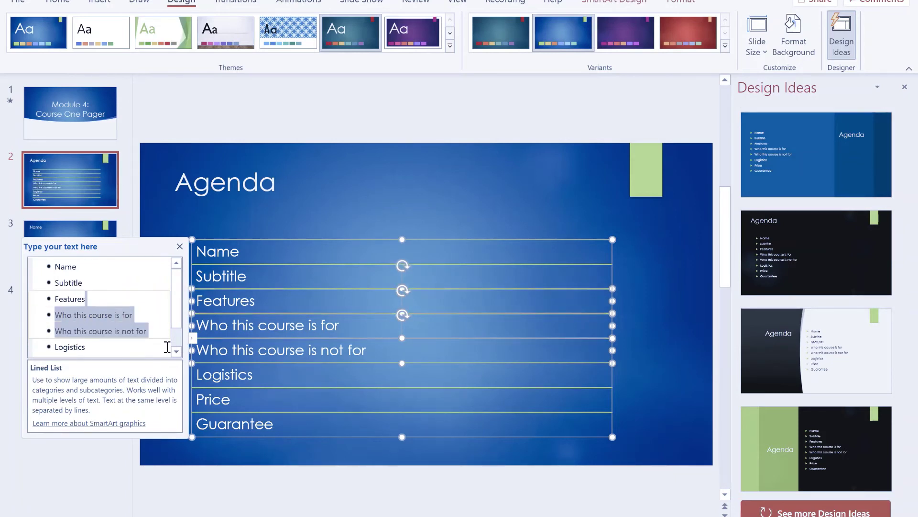
{"action": "key", "text": "Delete"}
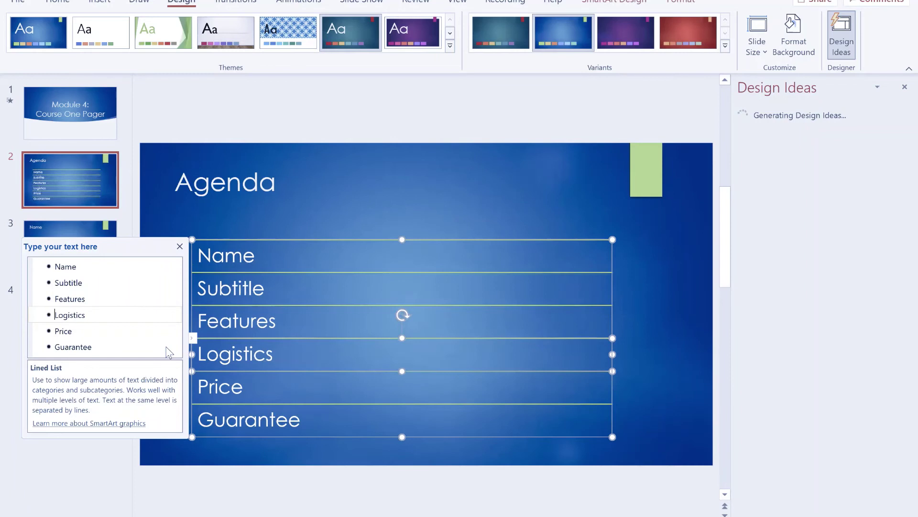
{"action": "left_click", "coordinate": [392, 230]}
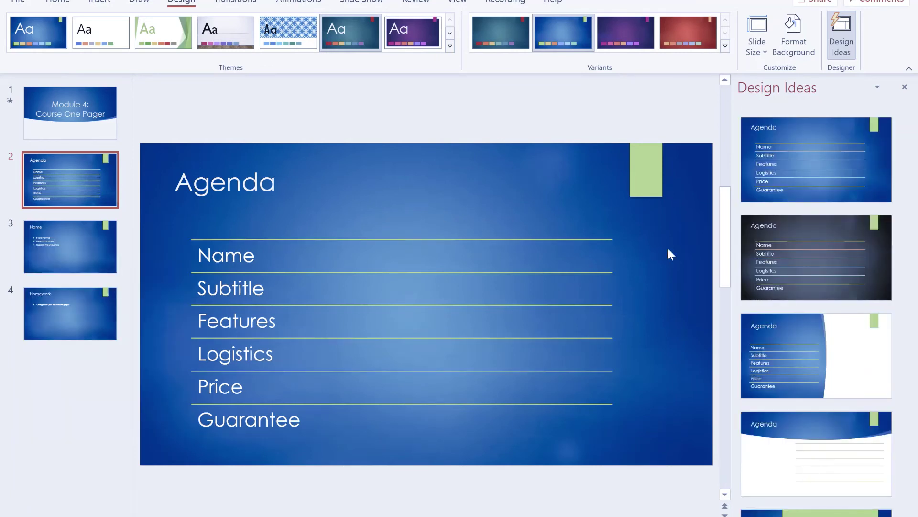
- Lay out the six Agenda items as a grid of multicoloured boxes, then go to the Name slide
{"action": "left_click", "coordinate": [44, 110]}
{"action": "left_click", "coordinate": [72, 161]}
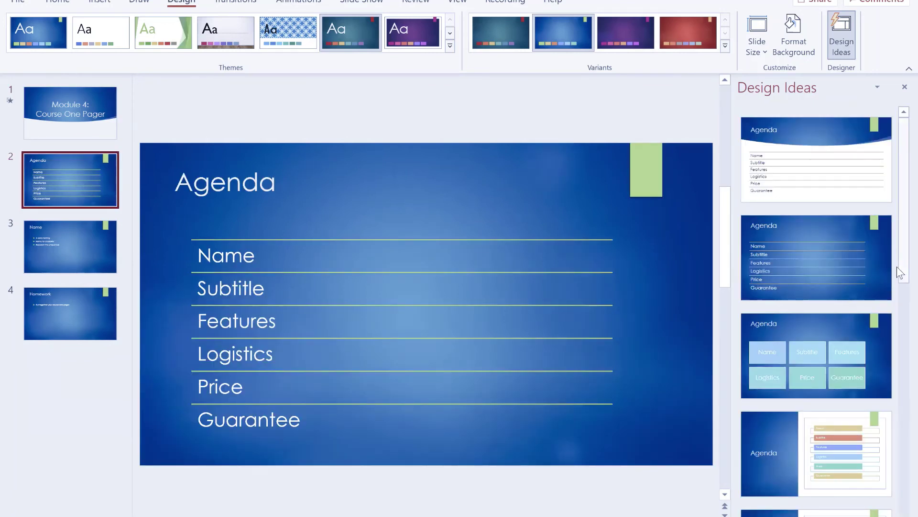
{"action": "left_click_drag", "start_coordinate": [897, 256], "coordinate": [898, 508]}
{"action": "left_click", "coordinate": [837, 342]}
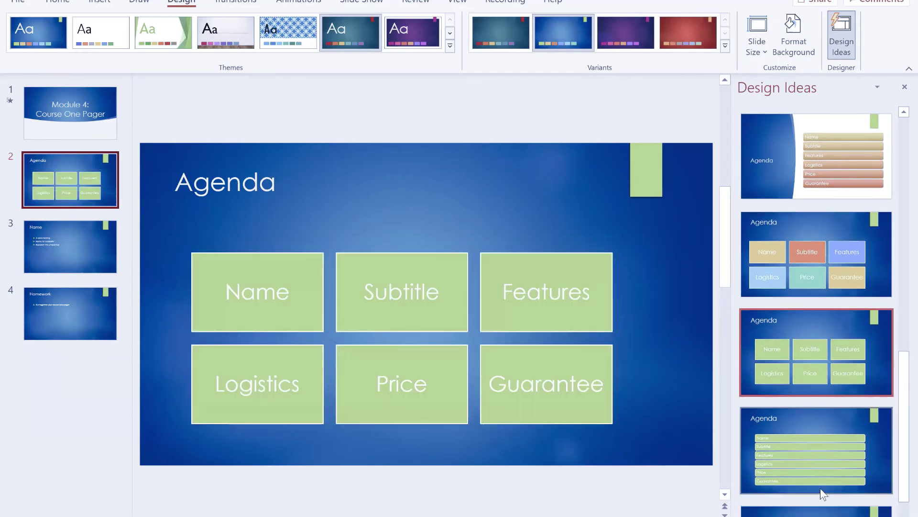
{"action": "left_click", "coordinate": [818, 509]}
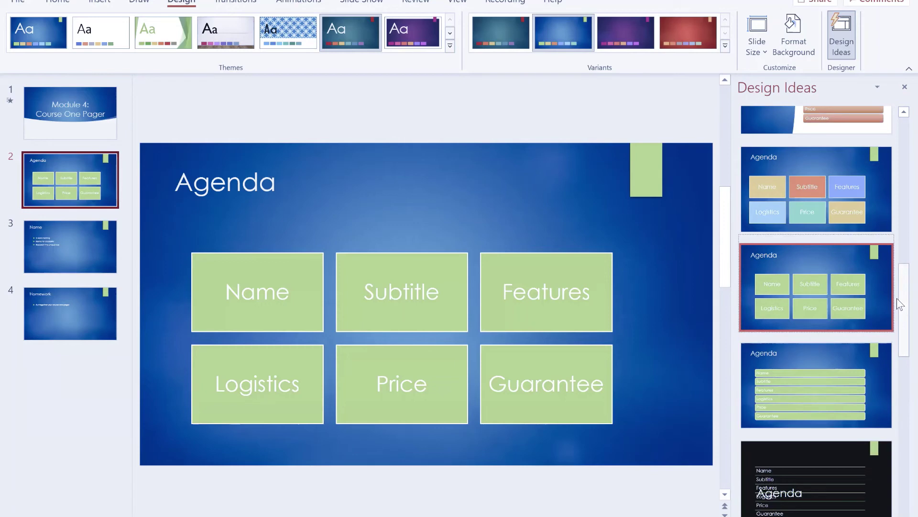
{"action": "left_click_drag", "start_coordinate": [900, 305], "coordinate": [900, 472]}
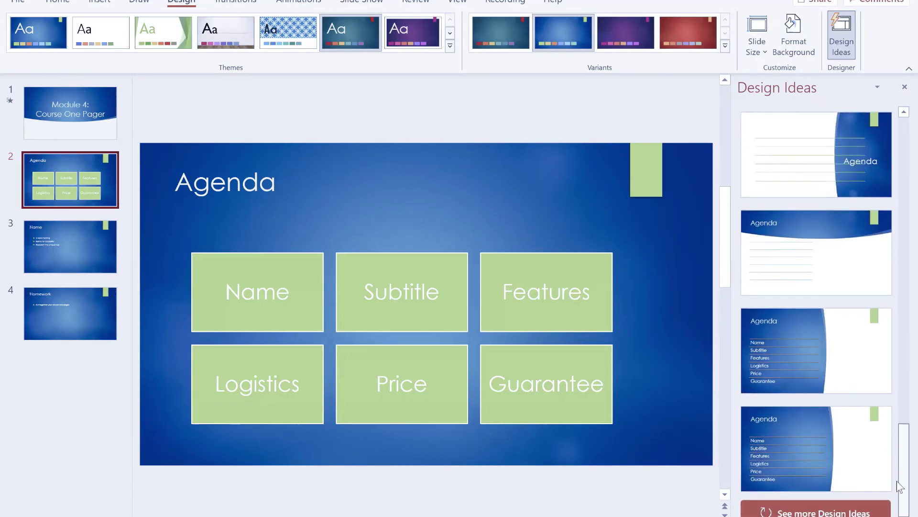
{"action": "left_click", "coordinate": [854, 512]}
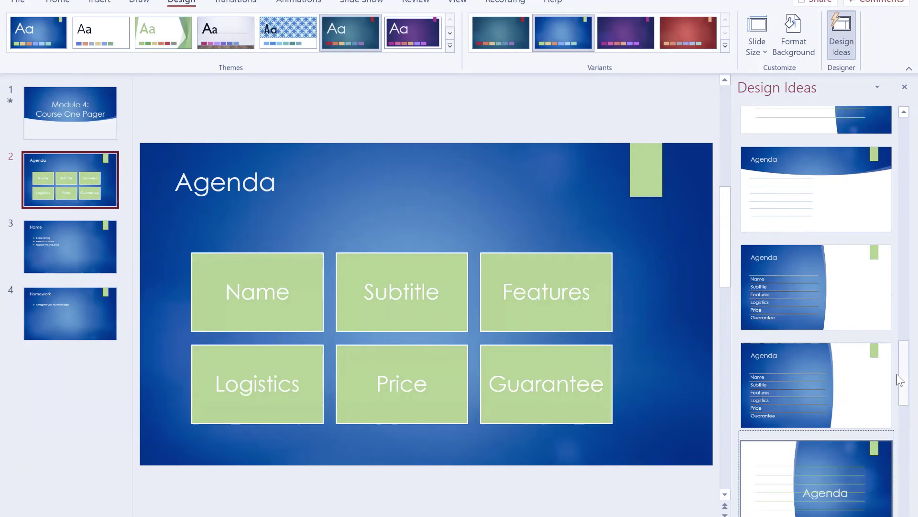
{"action": "left_click_drag", "start_coordinate": [896, 372], "coordinate": [896, 232]}
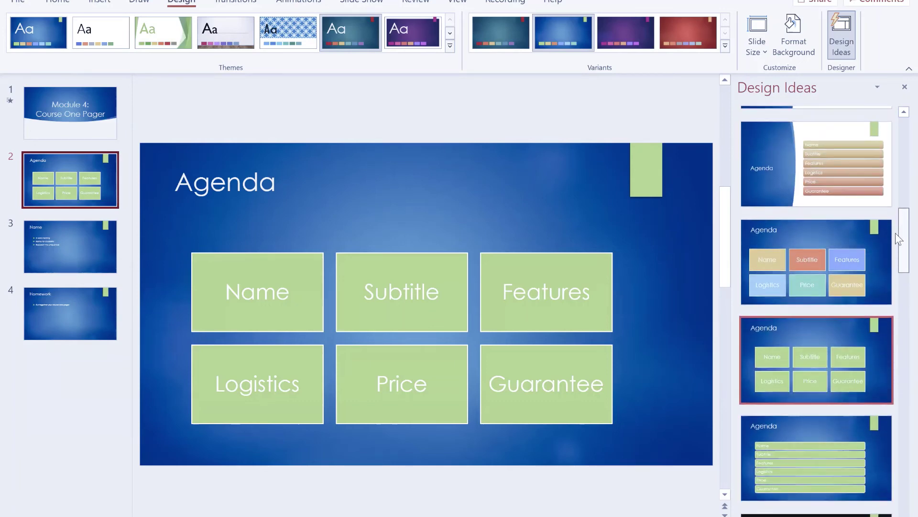
{"action": "left_click", "coordinate": [804, 343]}
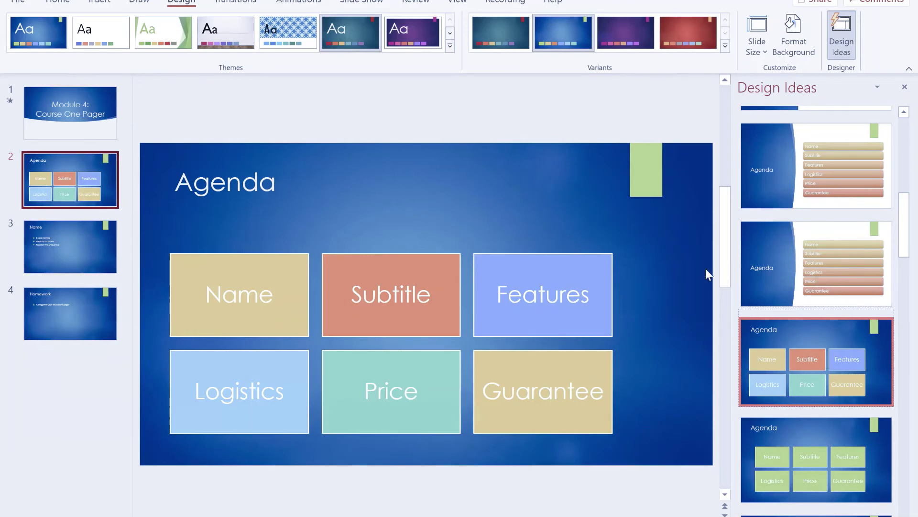
{"action": "left_click", "coordinate": [68, 227]}
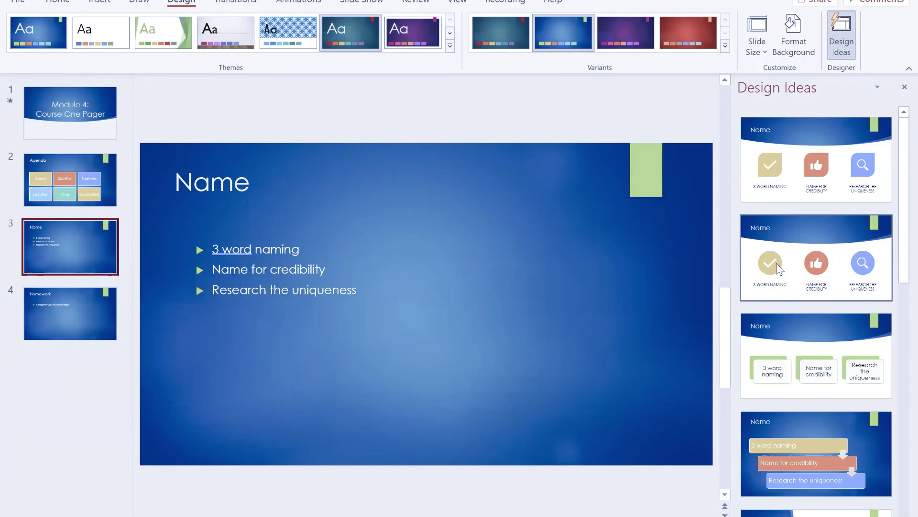
- Give the Name slide three icon tiles and the Homework slide a centred curved-wave title layout
{"action": "left_click", "coordinate": [789, 168]}
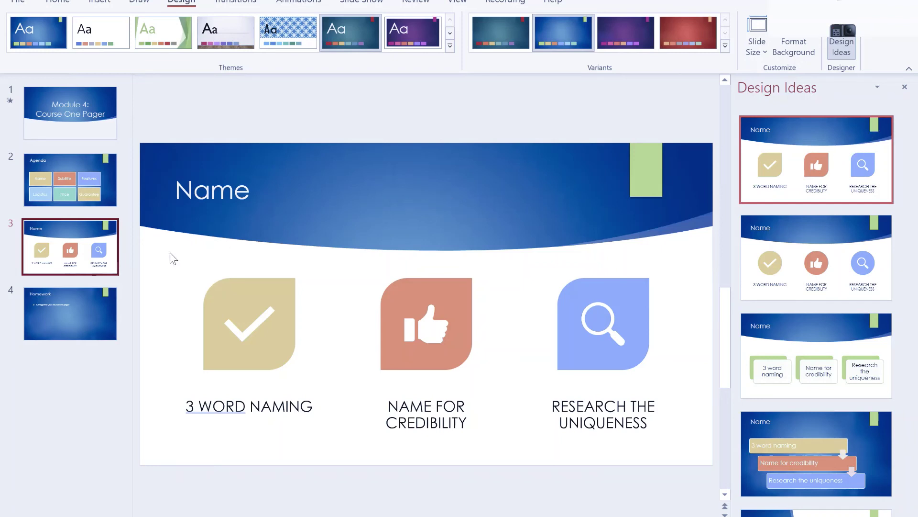
{"action": "left_click", "coordinate": [47, 316]}
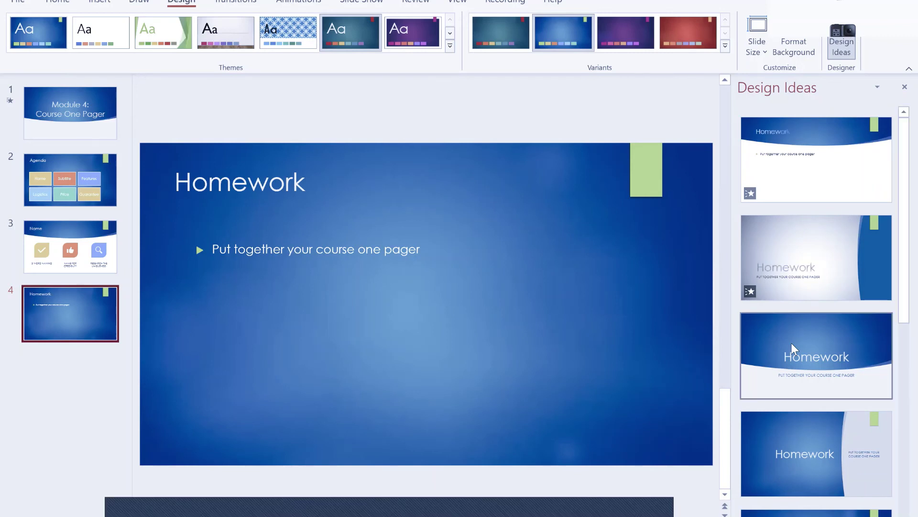
{"action": "left_click", "coordinate": [792, 342]}
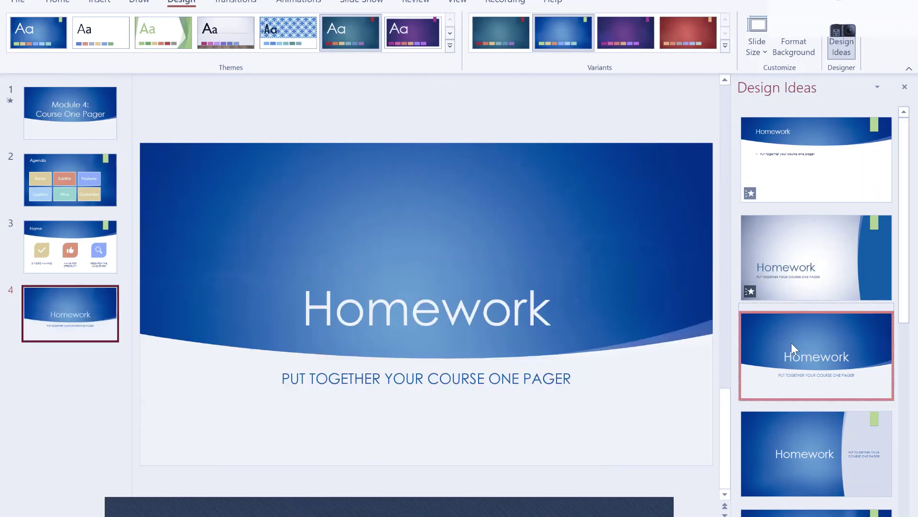